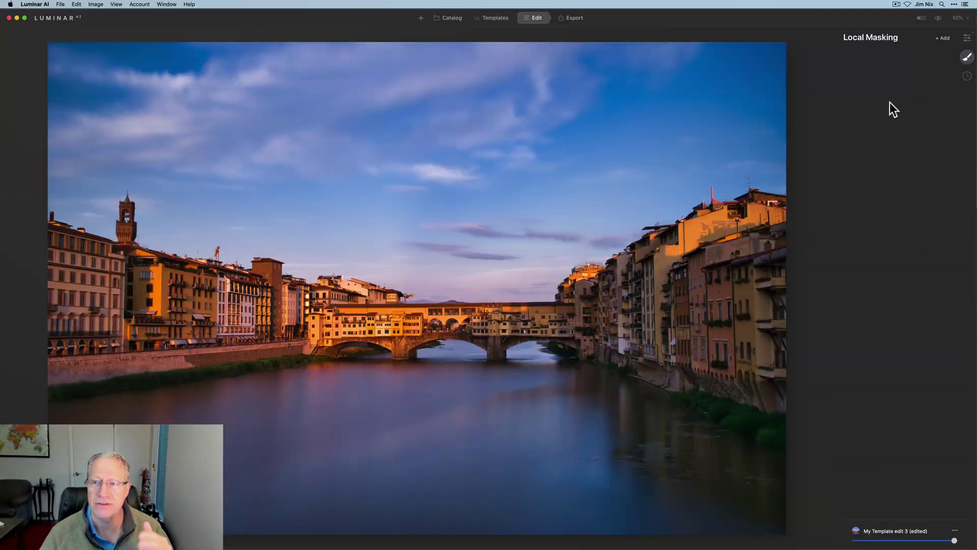
- Add a Texture layer to the photo and pick WM.001.jpeg from the Desktop as its image
{"action": "left_click", "coordinate": [943, 38]}
{"action": "left_click", "coordinate": [931, 55]}
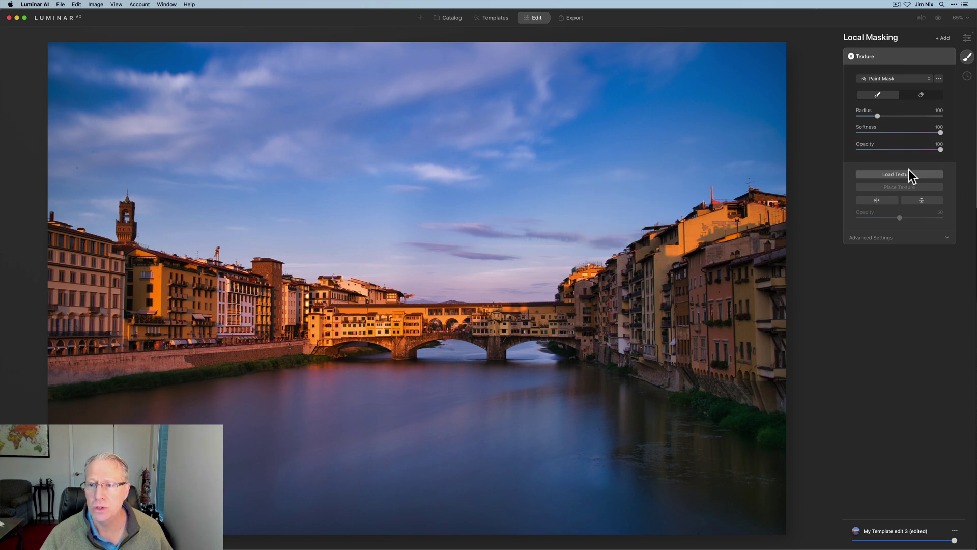
{"action": "left_click", "coordinate": [909, 174]}
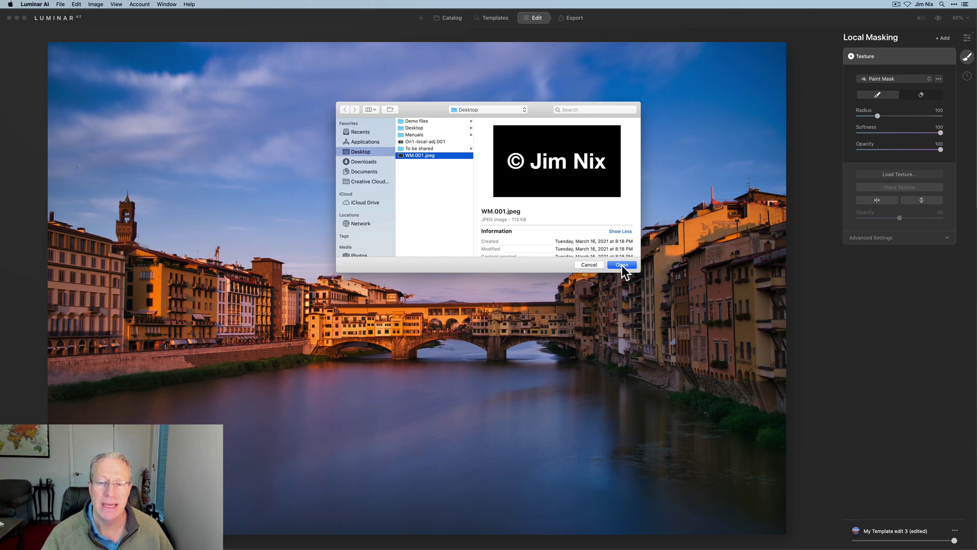
- Load the watermark texture and shrink it to a small box over the water
{"action": "left_click", "coordinate": [622, 265]}
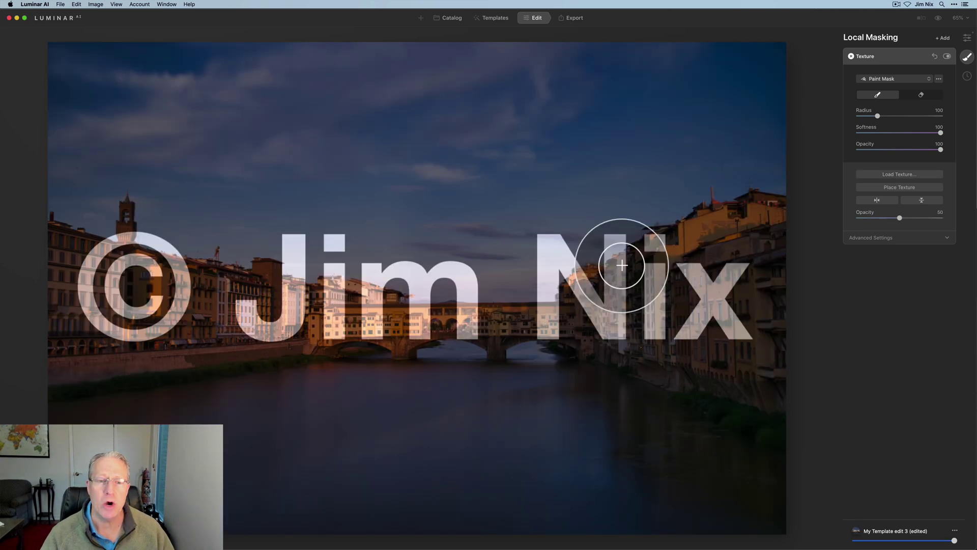
{"action": "left_click", "coordinate": [868, 186]}
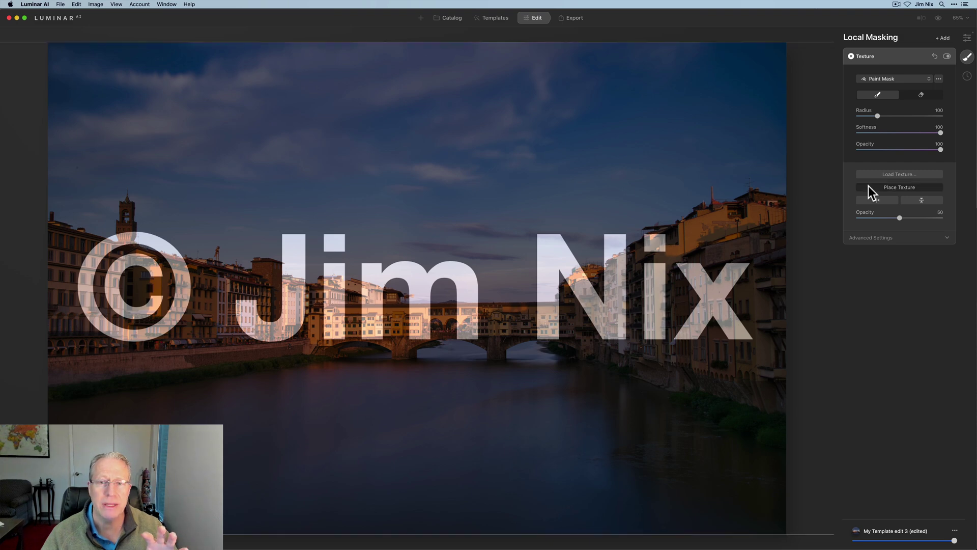
{"action": "left_click_drag", "start_coordinate": [786, 42], "coordinate": [642, 430]}
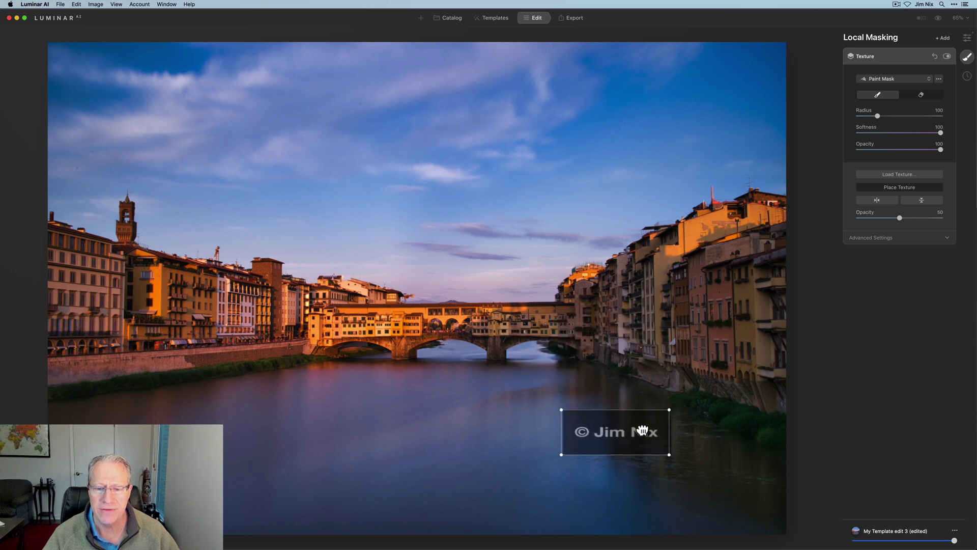
- Set the texture blend mode to Lighten with opacity 100 and finish placing it
{"action": "left_click", "coordinate": [878, 238]}
{"action": "left_click", "coordinate": [882, 251]}
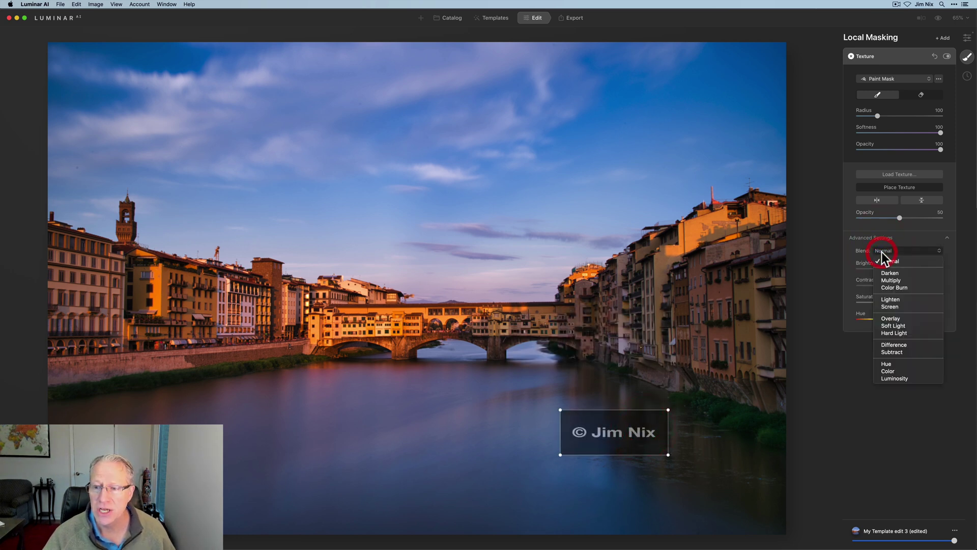
{"action": "left_click", "coordinate": [890, 301]}
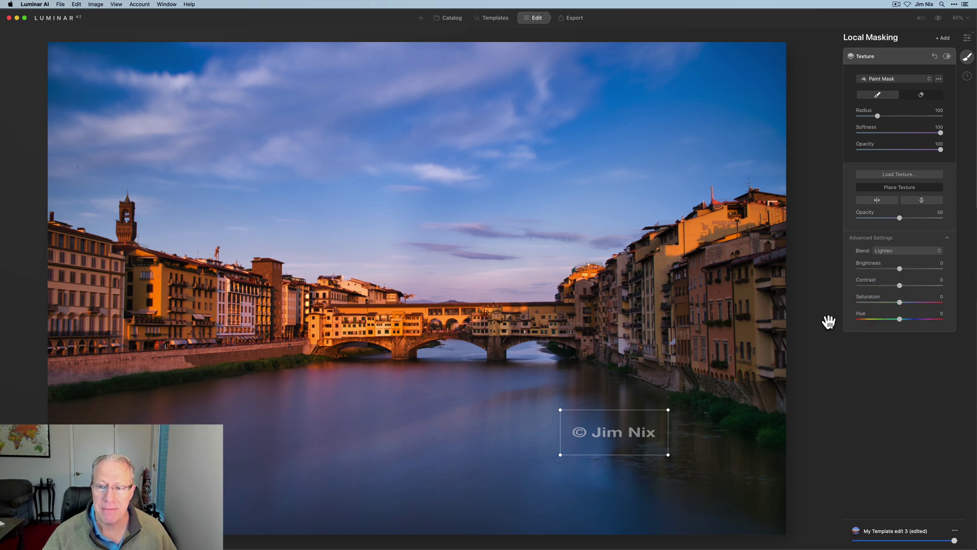
{"action": "left_click_drag", "start_coordinate": [899, 218], "coordinate": [971, 217]}
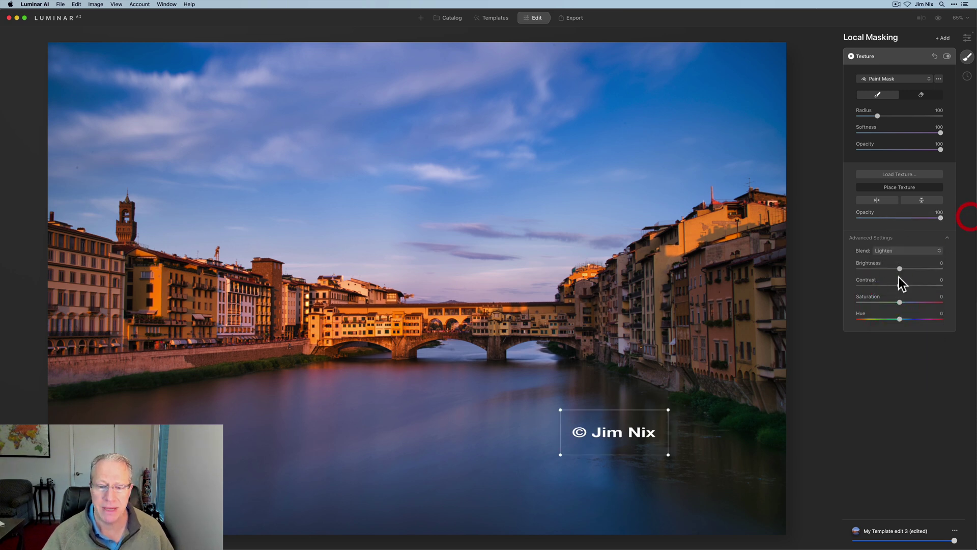
{"action": "left_click", "coordinate": [902, 187]}
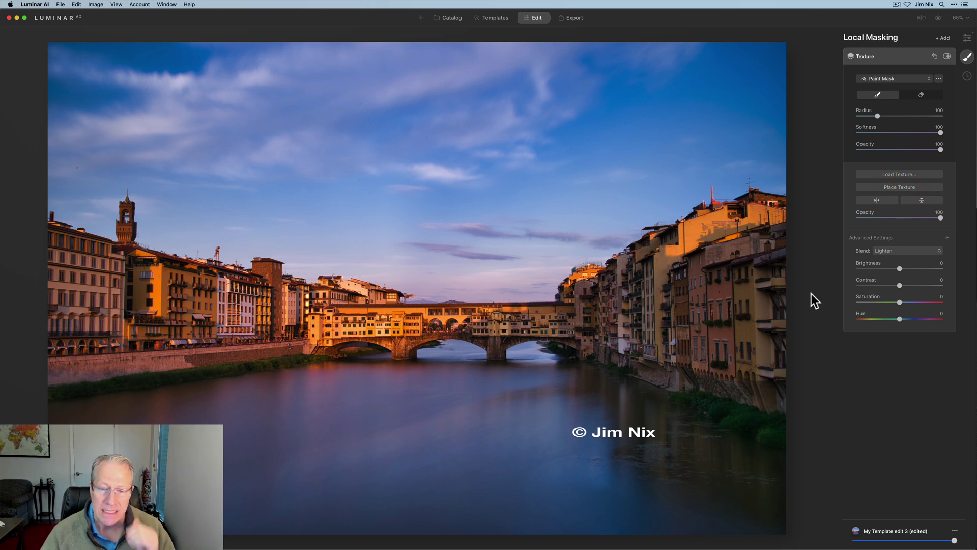
- Delete the watermark Texture layer from Local Masking
{"action": "left_click", "coordinate": [850, 56]}
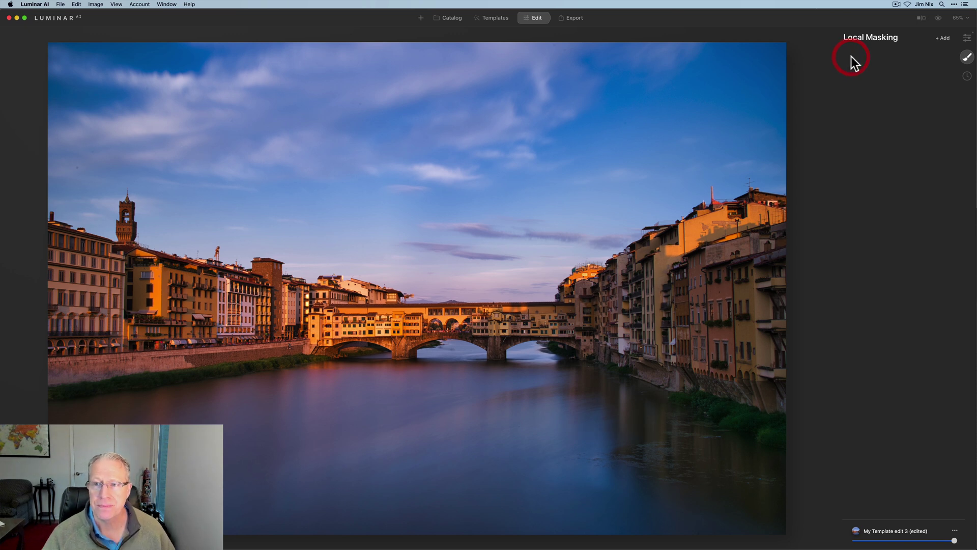
- Create a new Basic Black Keynote presentation and enlarge its window to fill the screen
{"action": "left_click", "coordinate": [17, 18]}
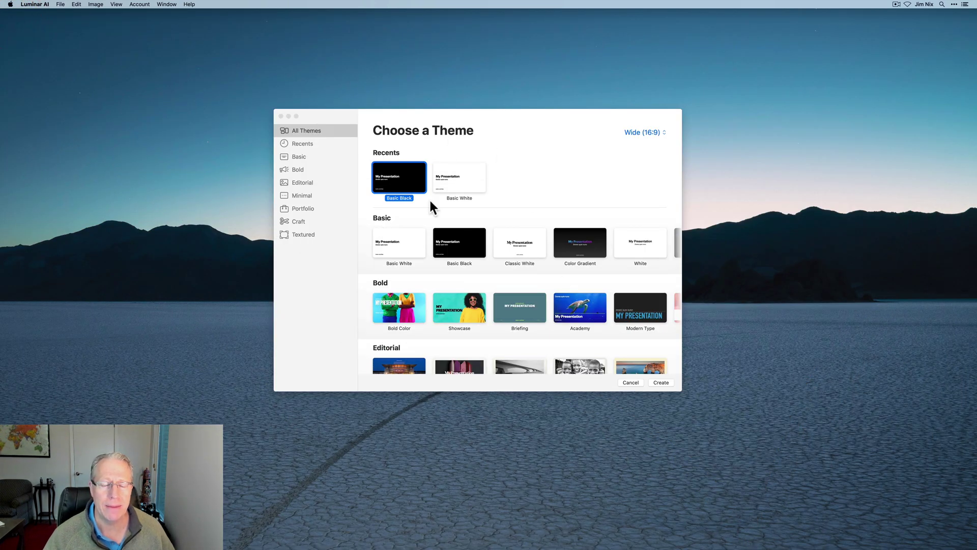
{"action": "left_click", "coordinate": [402, 173]}
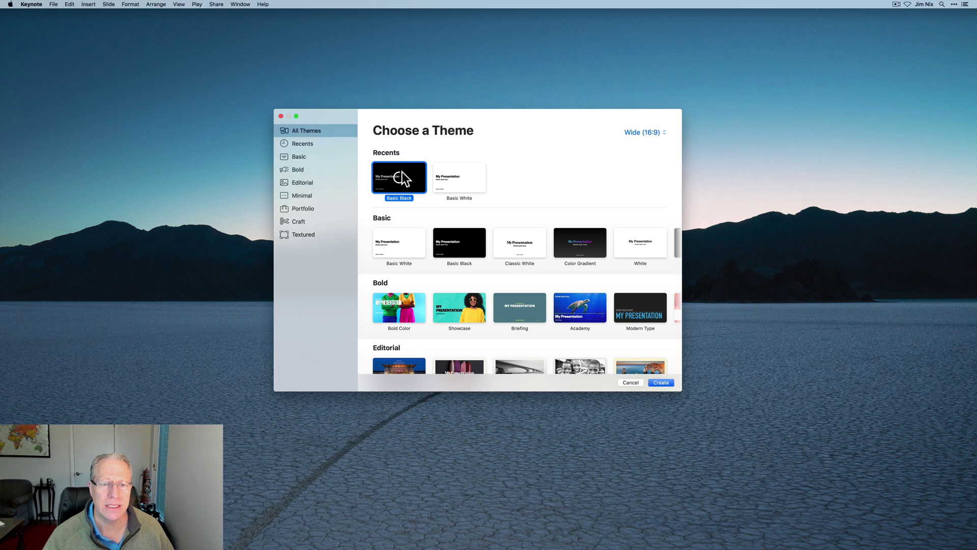
{"action": "double_click", "coordinate": [402, 172]}
{"action": "left_click_drag", "start_coordinate": [439, 131], "coordinate": [387, 39]}
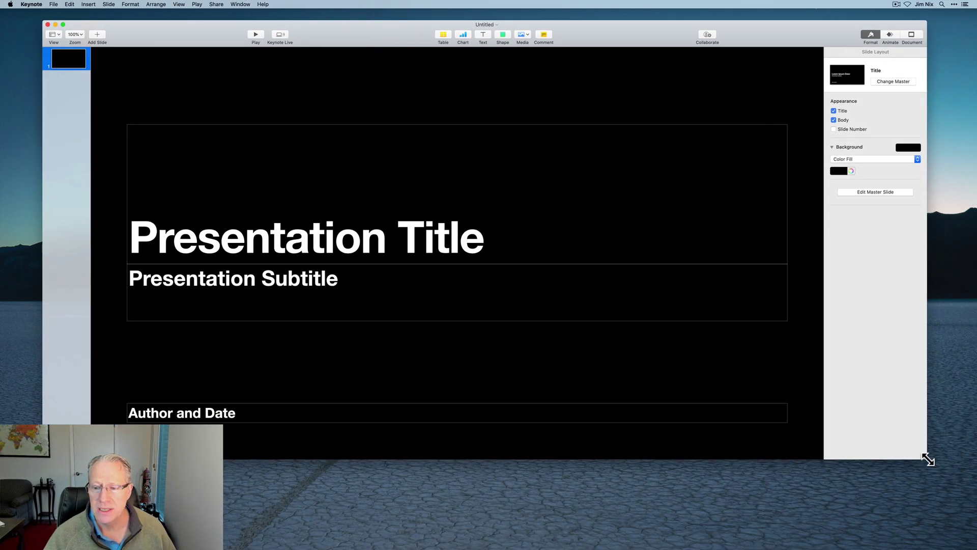
{"action": "left_click_drag", "start_coordinate": [925, 458], "coordinate": [974, 543]}
- Delete the title and date boxes, centre the subtitle box, and type a © line with the photographer's name
{"action": "left_click", "coordinate": [405, 249]}
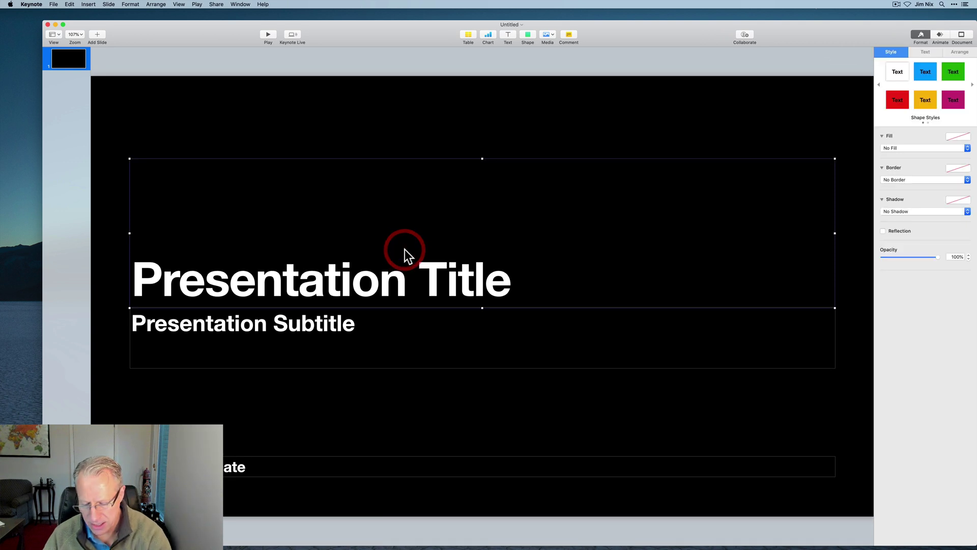
{"action": "key", "text": "Delete"}
{"action": "left_click", "coordinate": [388, 463]}
{"action": "key", "text": "Delete"}
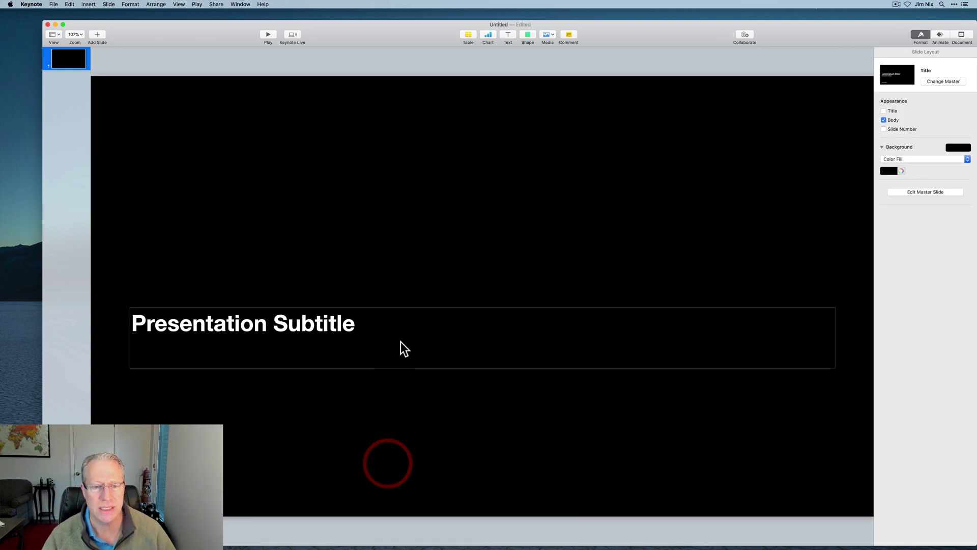
{"action": "left_click", "coordinate": [503, 319]}
{"action": "left_click_drag", "start_coordinate": [836, 339], "coordinate": [526, 287]}
{"action": "left_click", "coordinate": [526, 287]}
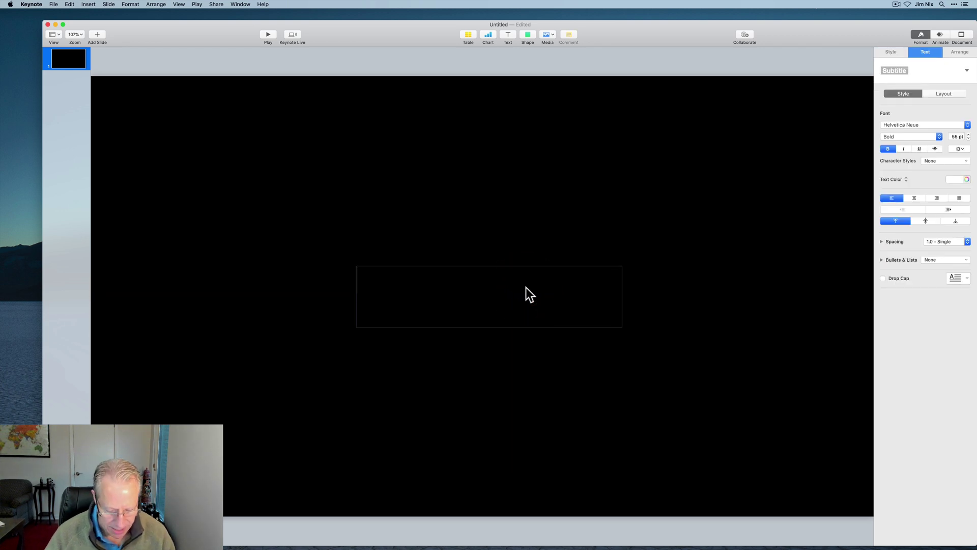
{"action": "type", "text": "©"}
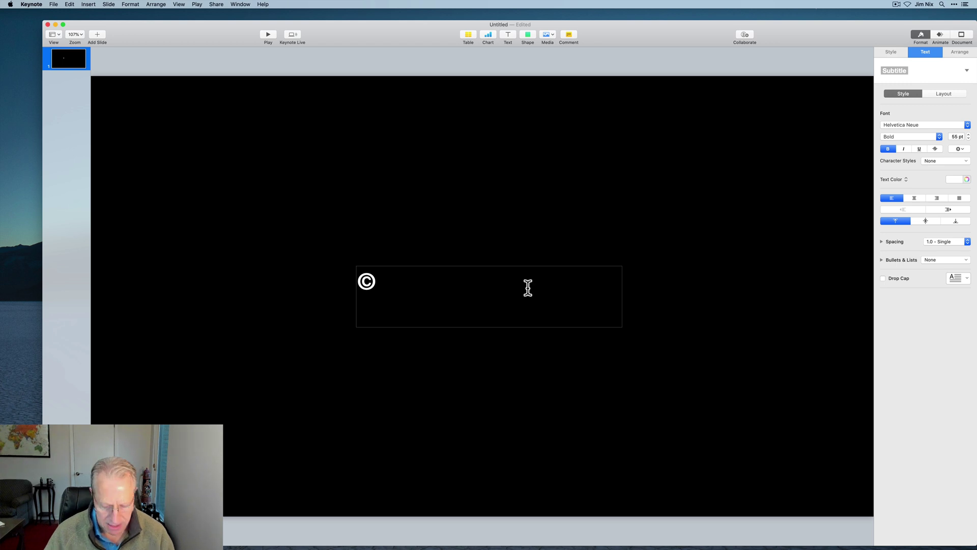
{"action": "type", "text": " Jim Nix"}
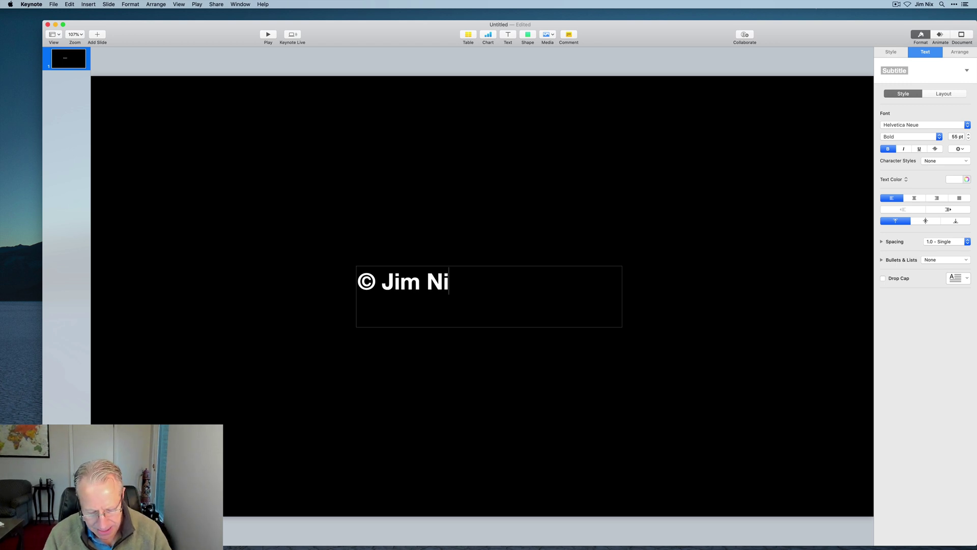
- Change the copyright text's font size from 55 pt to 255 pt
{"action": "left_click", "coordinate": [722, 351]}
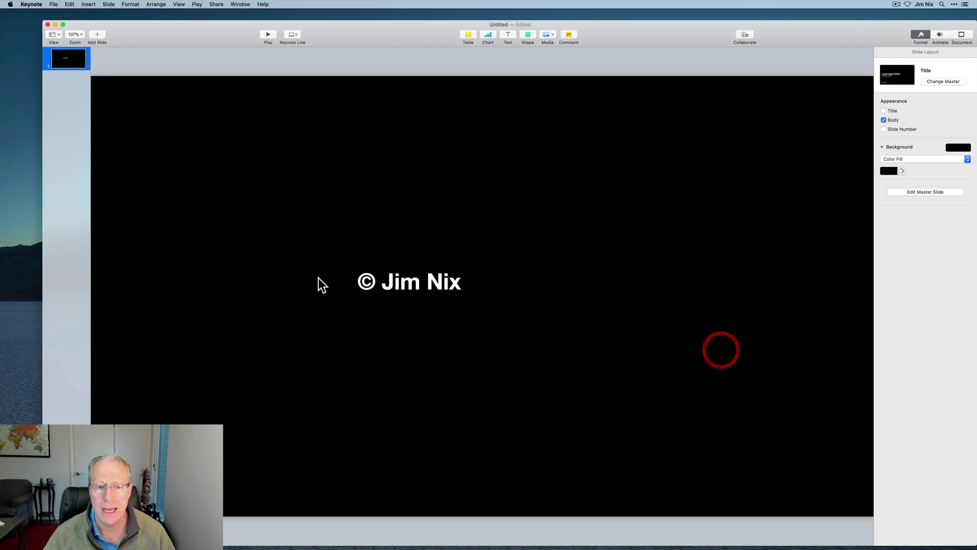
{"action": "left_click", "coordinate": [381, 279]}
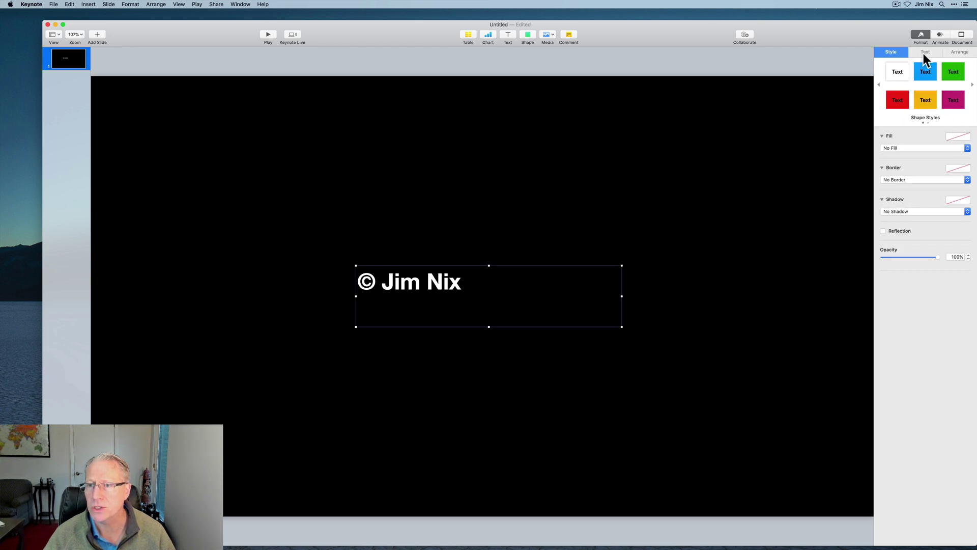
{"action": "left_click", "coordinate": [925, 53]}
{"action": "left_click", "coordinate": [953, 136]}
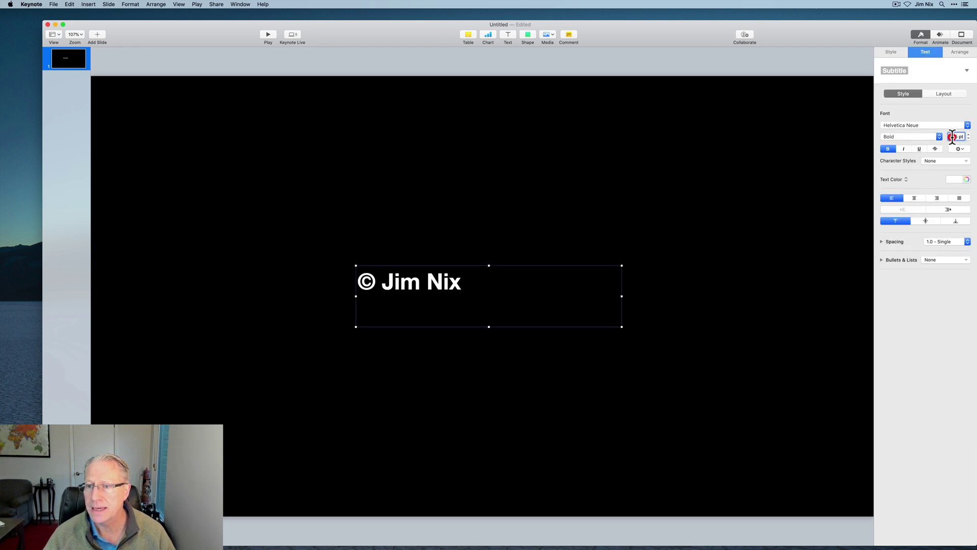
{"action": "type", "text": "25"}
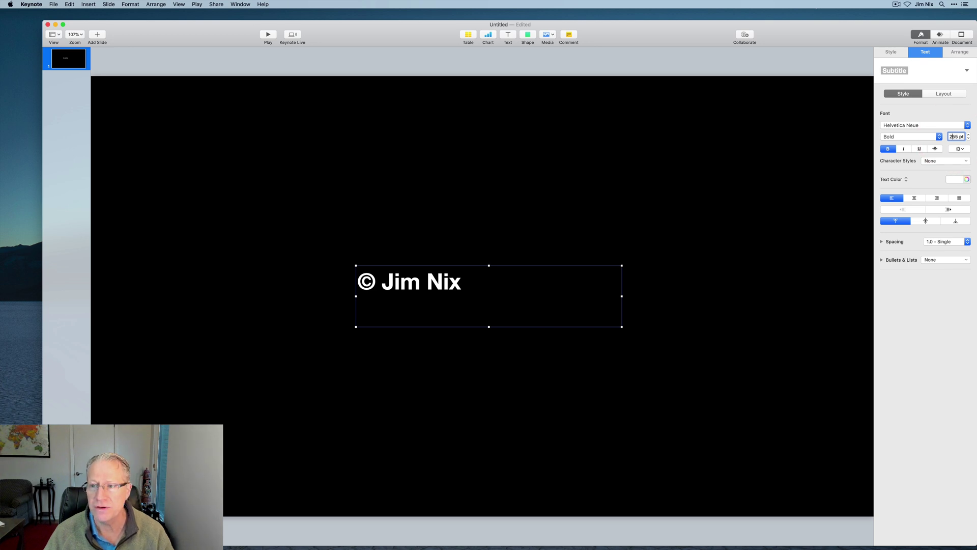
{"action": "key", "text": "Return"}
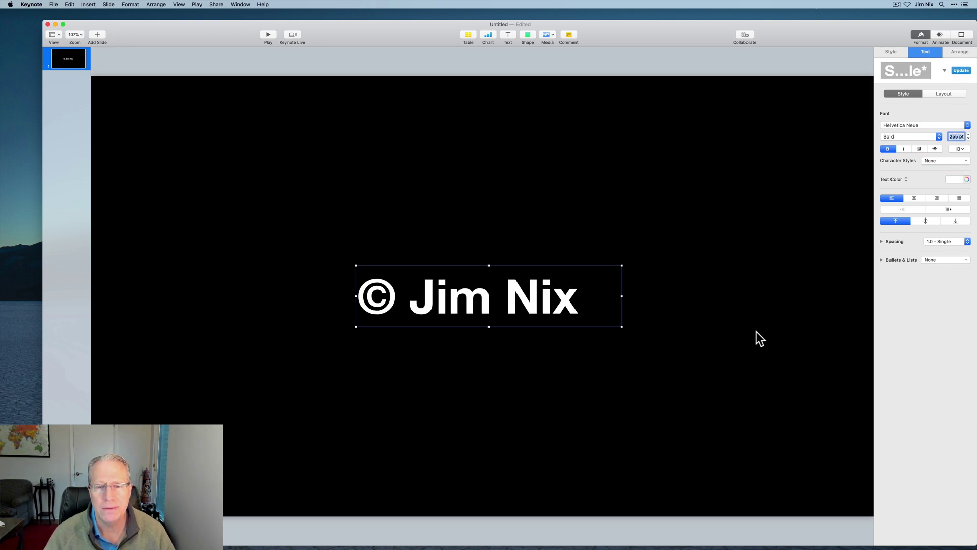
{"action": "left_click", "coordinate": [732, 316]}
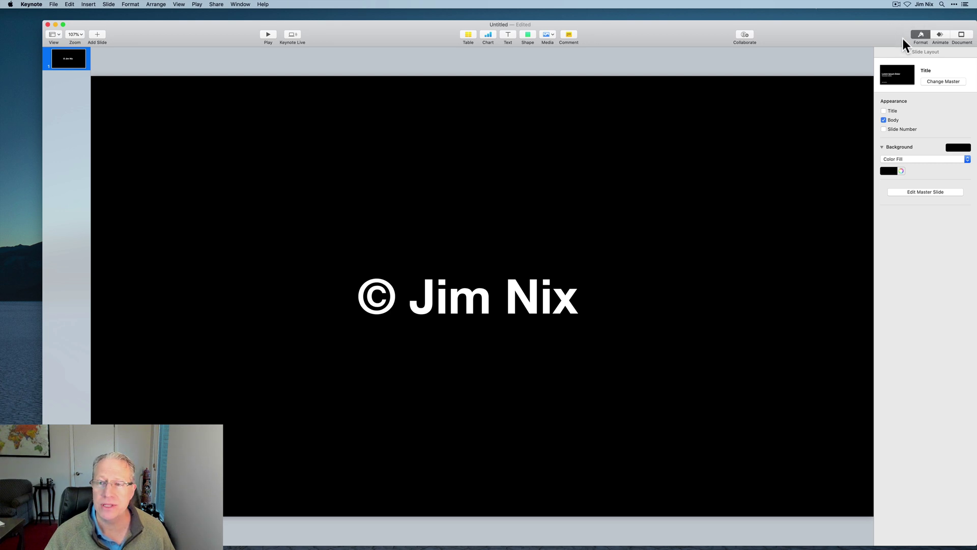
{"action": "left_click", "coordinate": [921, 36]}
- Set the slide's background fill to No Fill
{"action": "left_click", "coordinate": [920, 35]}
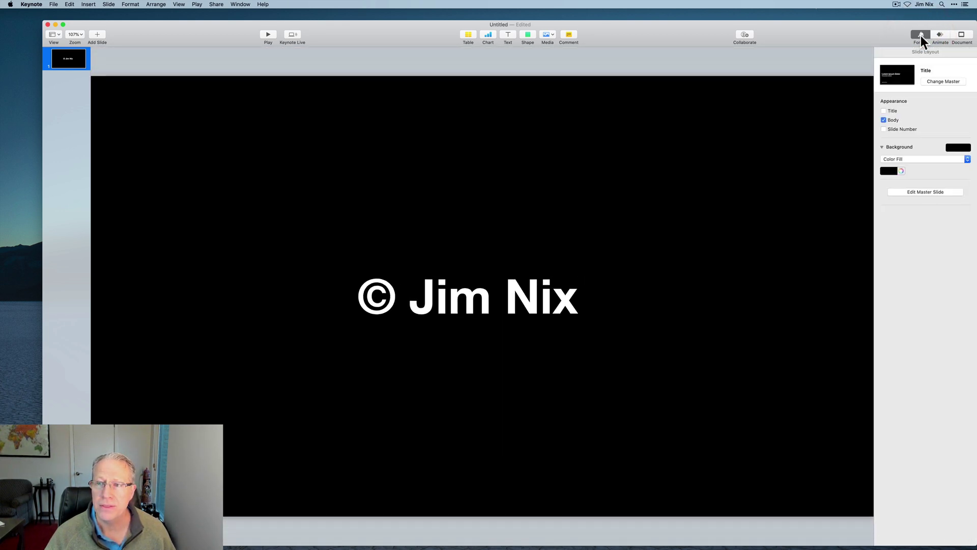
{"action": "left_click", "coordinate": [908, 159]}
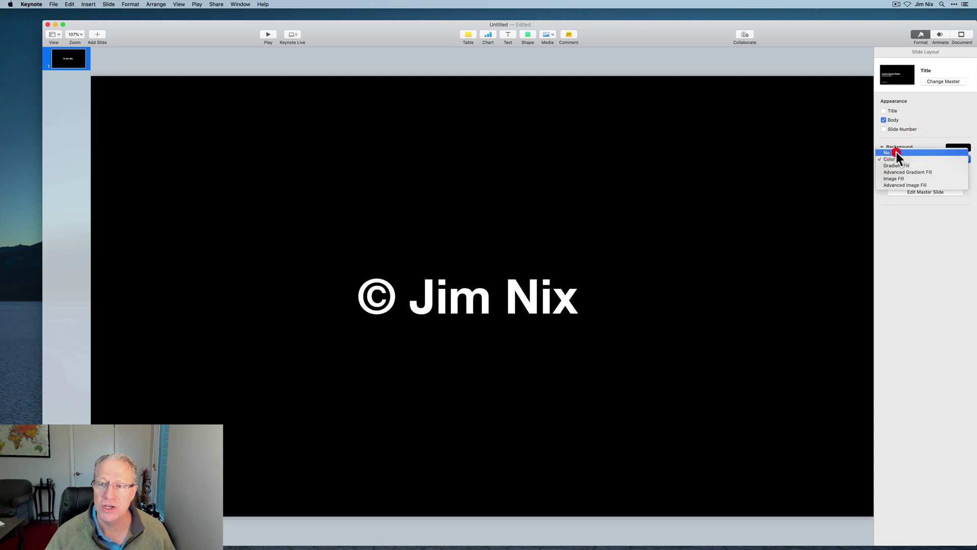
{"action": "left_click", "coordinate": [896, 152]}
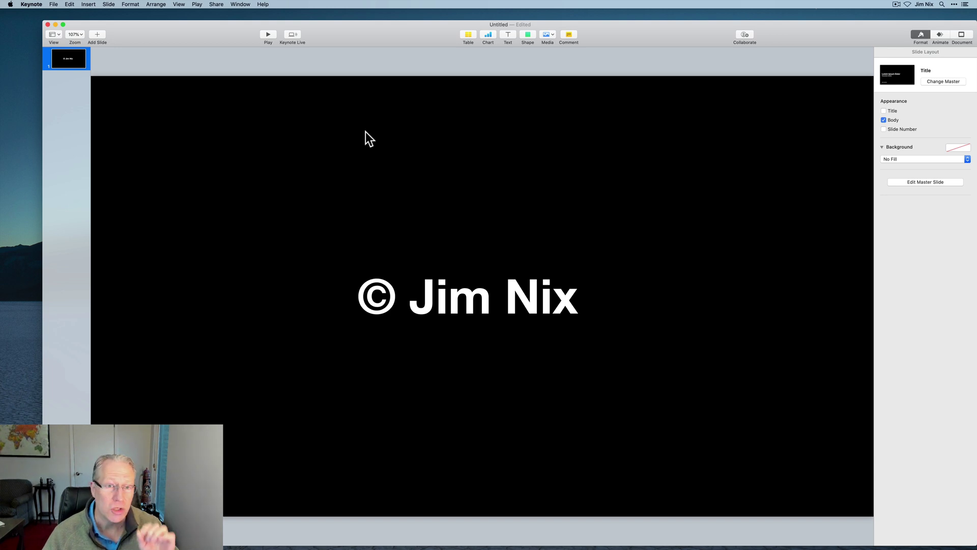
- Export the slide as a transparent PNG image named WM to the Desktop
{"action": "left_click", "coordinate": [54, 4]}
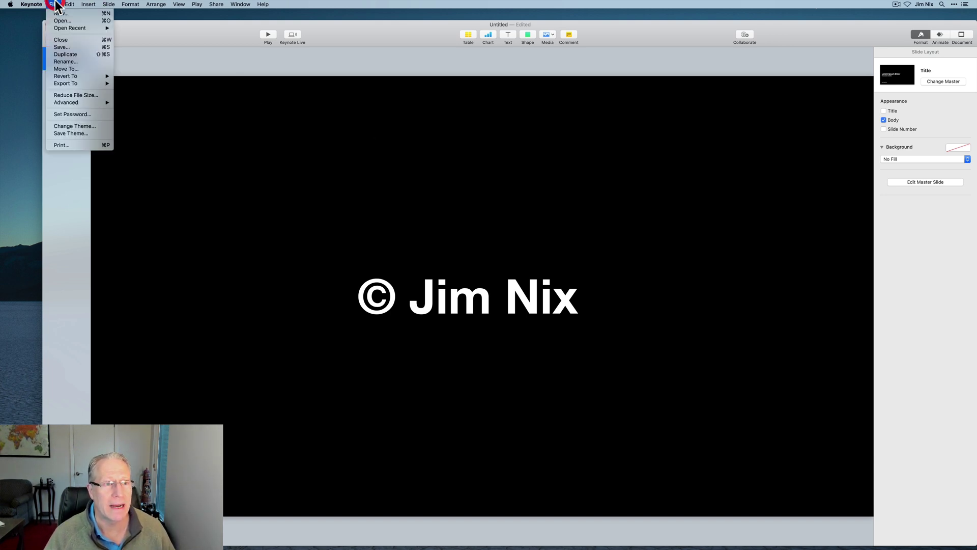
{"action": "left_click", "coordinate": [77, 84]}
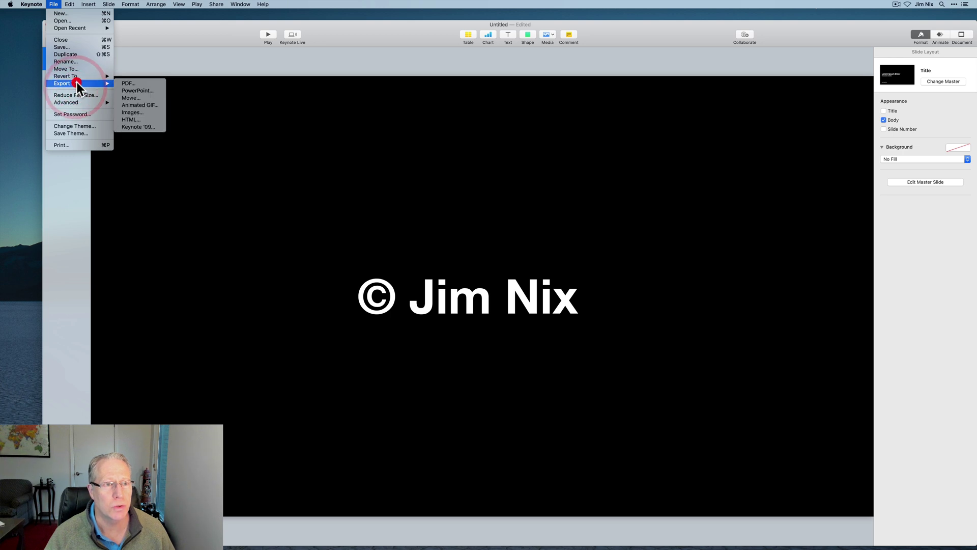
{"action": "left_click", "coordinate": [131, 112]}
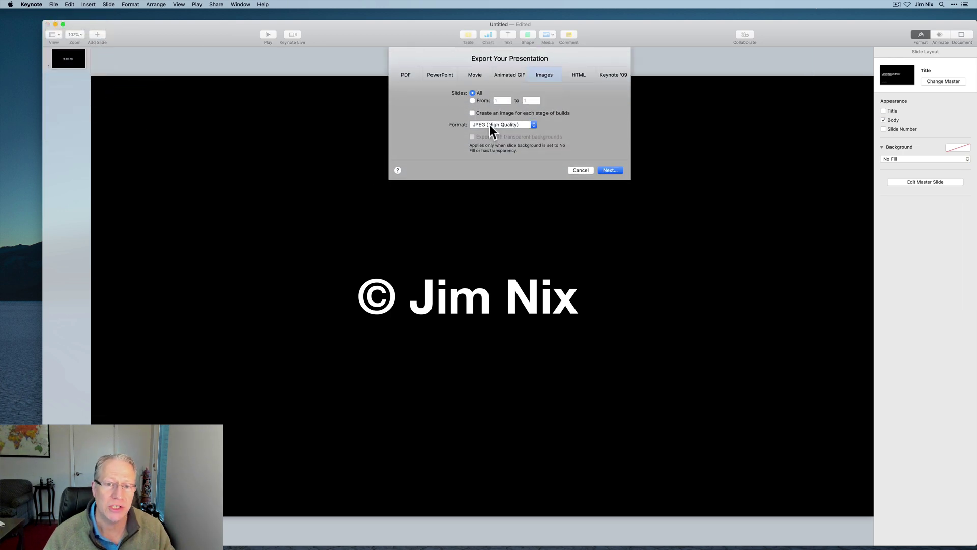
{"action": "left_click", "coordinate": [489, 124]}
{"action": "left_click", "coordinate": [483, 138]}
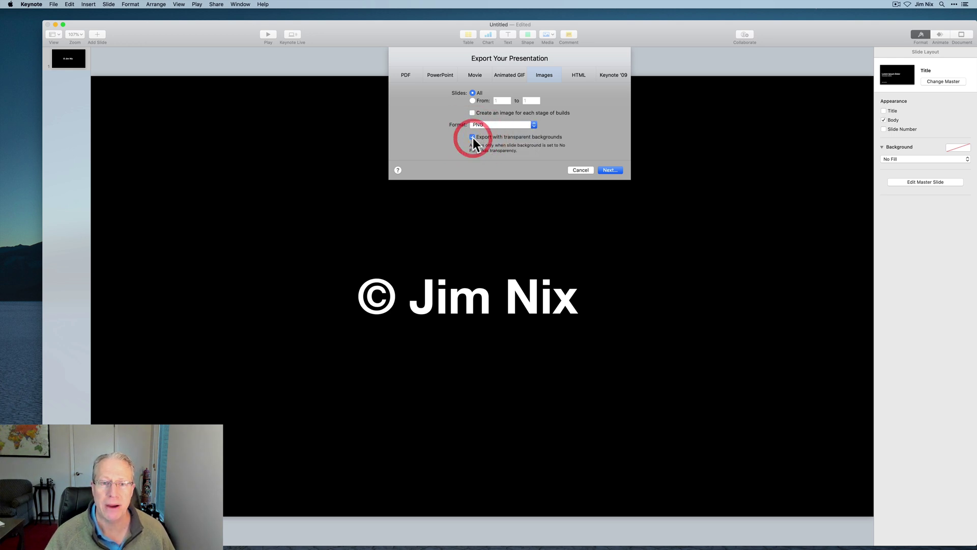
{"action": "left_click", "coordinate": [610, 170]}
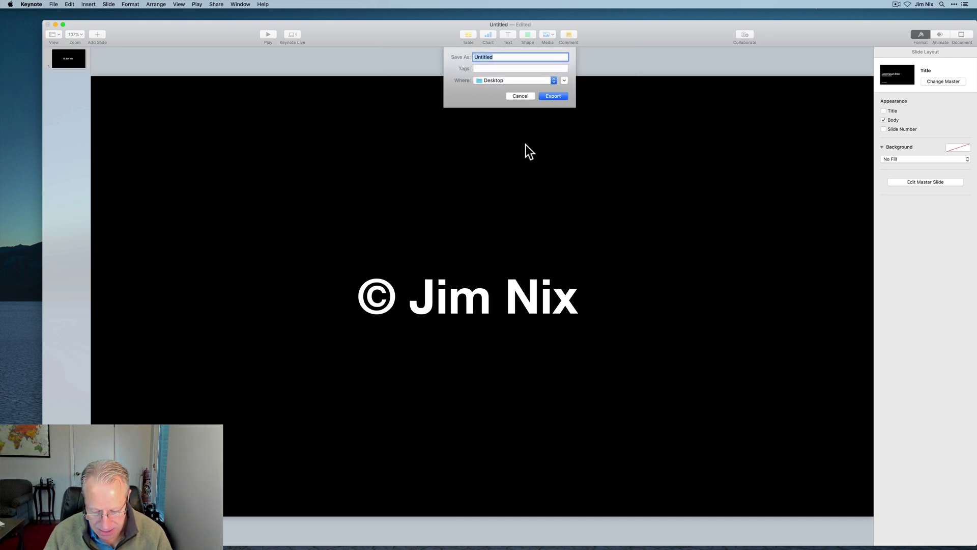
{"action": "type", "text": "WM"}
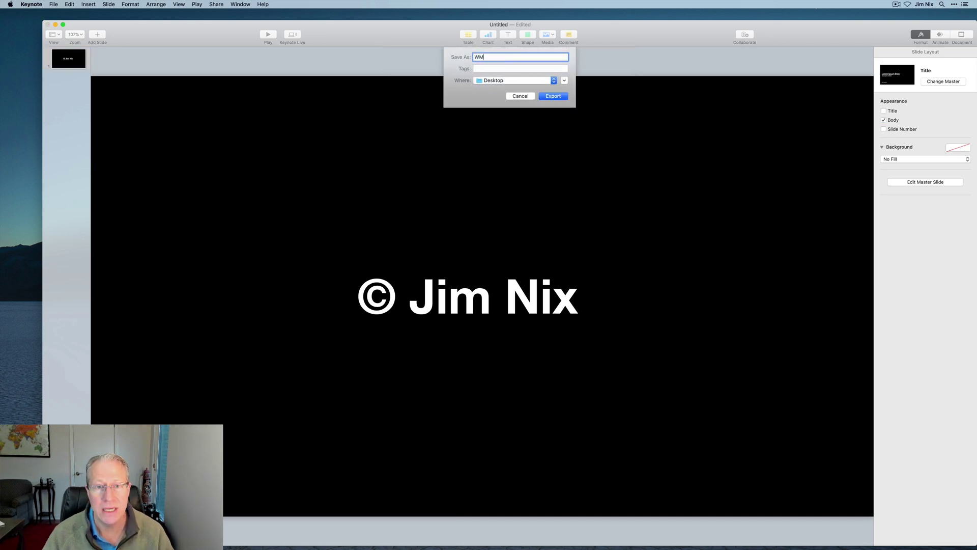
{"action": "left_click", "coordinate": [560, 94]}
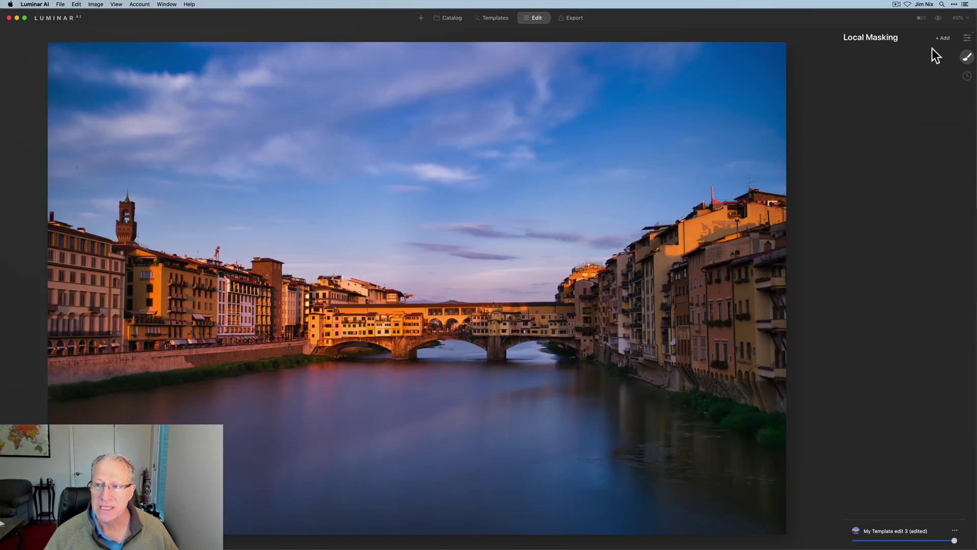
- Add a Texture masking layer loaded with WM.001.png from the Desktop
{"action": "left_click", "coordinate": [944, 38]}
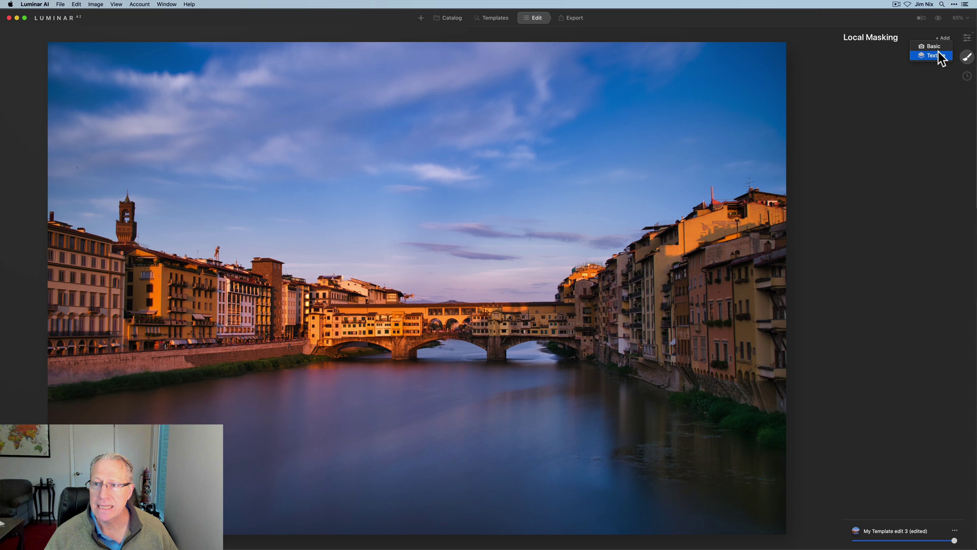
{"action": "left_click", "coordinate": [938, 56]}
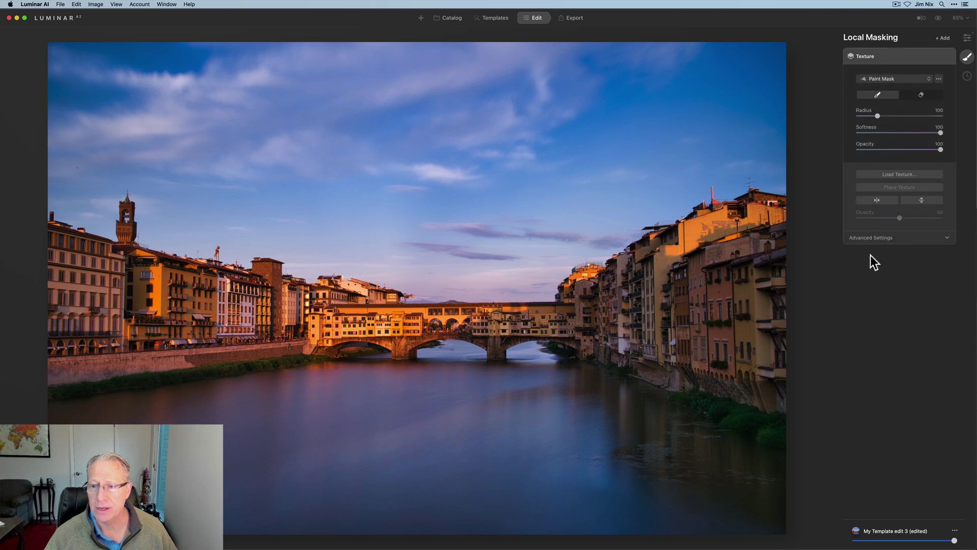
{"action": "left_click", "coordinate": [897, 175]}
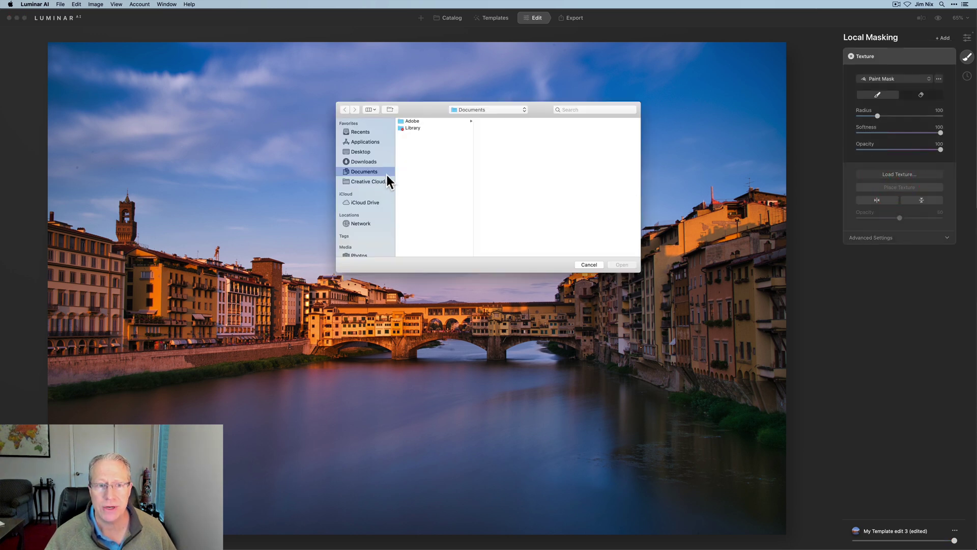
{"action": "left_click", "coordinate": [369, 152]}
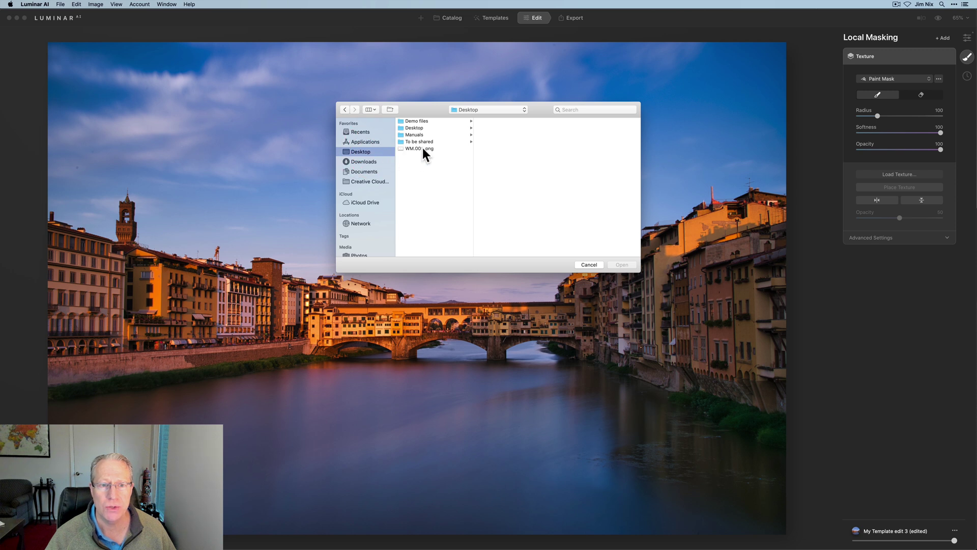
{"action": "left_click", "coordinate": [422, 148]}
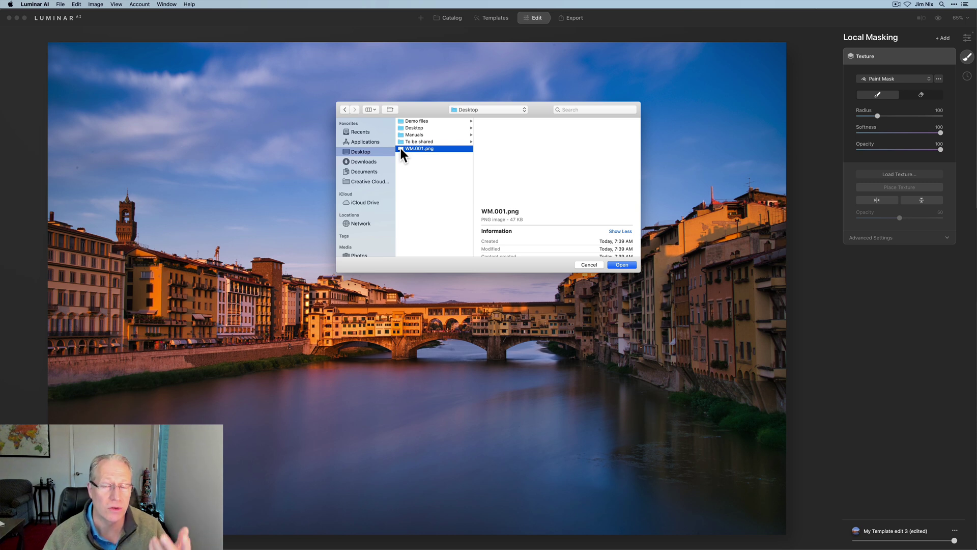
{"action": "left_click", "coordinate": [623, 265]}
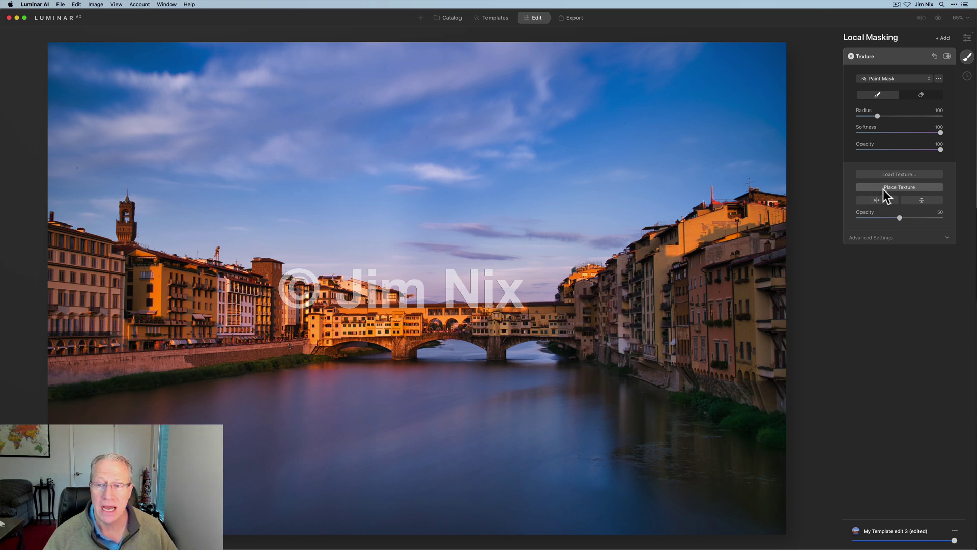
- Raise the watermark opacity to 100 and resize it smaller with its proportions kept
{"action": "left_click_drag", "start_coordinate": [900, 218], "coordinate": [960, 217]}
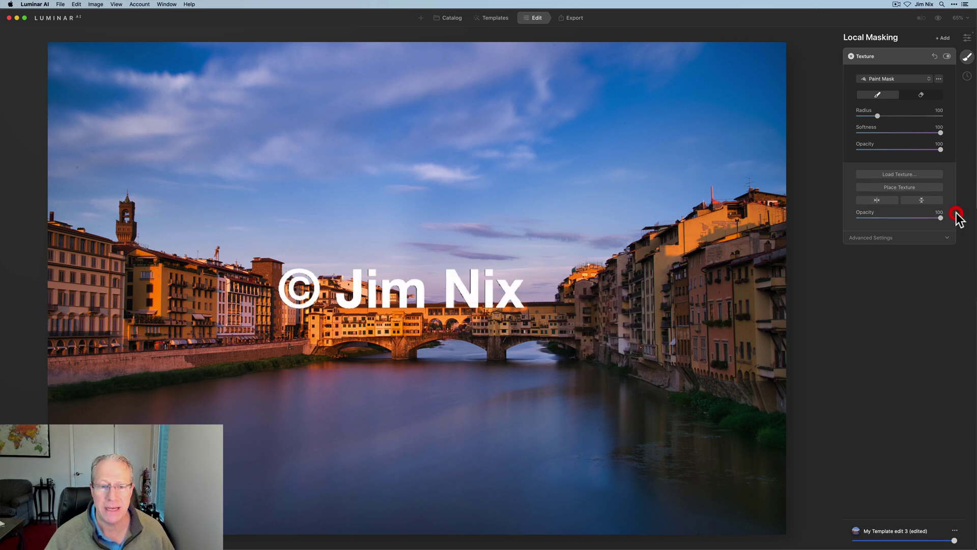
{"action": "left_click", "coordinate": [899, 194]}
{"action": "left_click_drag", "start_coordinate": [720, 113], "coordinate": [521, 124]}
{"action": "left_click", "coordinate": [521, 124]}
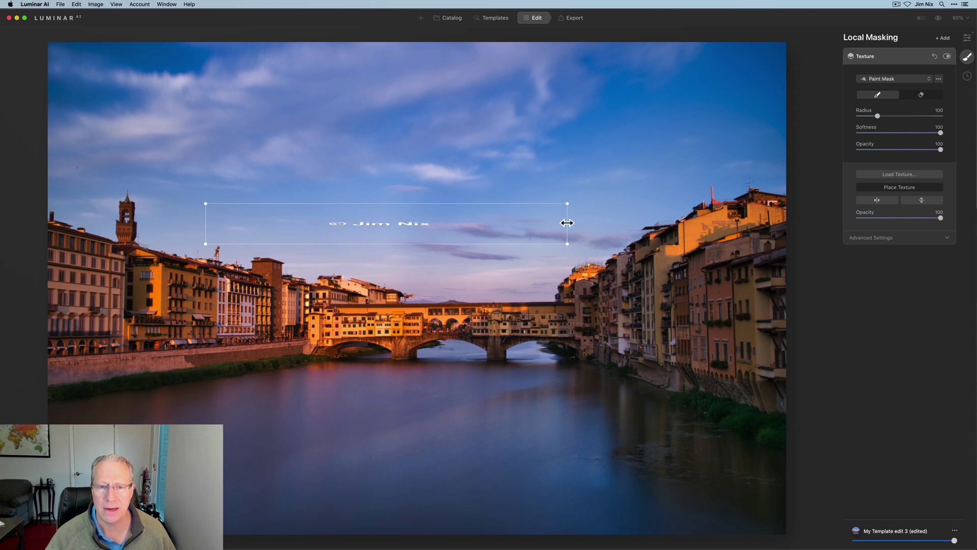
{"action": "left_click_drag", "start_coordinate": [565, 223], "coordinate": [344, 216]}
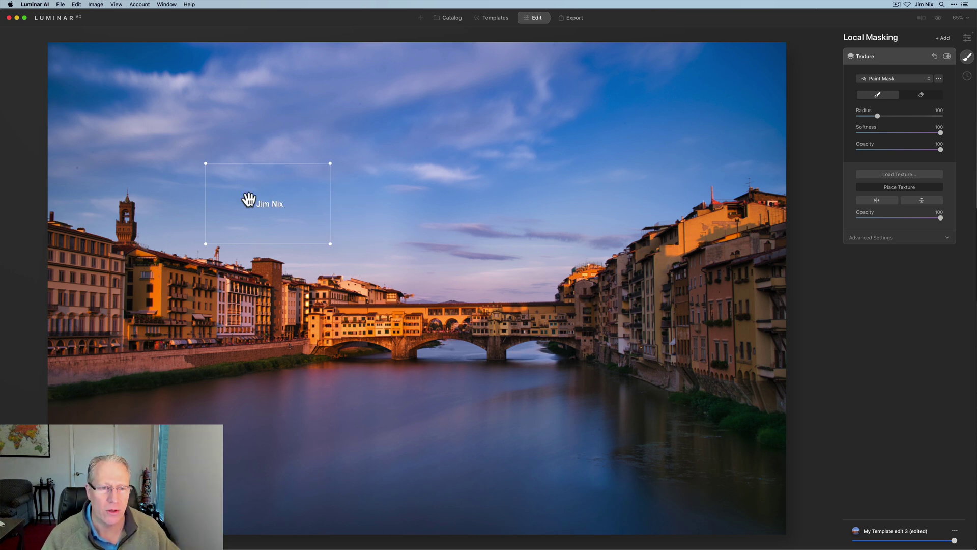
- Move the watermark onto the river at lower right and tilt it slightly clockwise
{"action": "left_click_drag", "start_coordinate": [257, 196], "coordinate": [635, 377]}
{"action": "left_click_drag", "start_coordinate": [569, 390], "coordinate": [581, 359]}
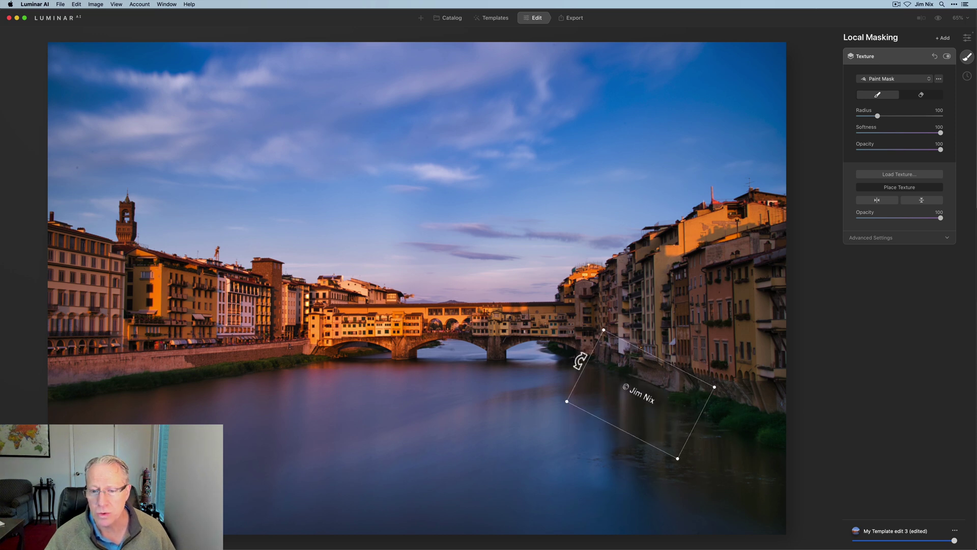
{"action": "left_click_drag", "start_coordinate": [659, 405], "coordinate": [663, 403]}
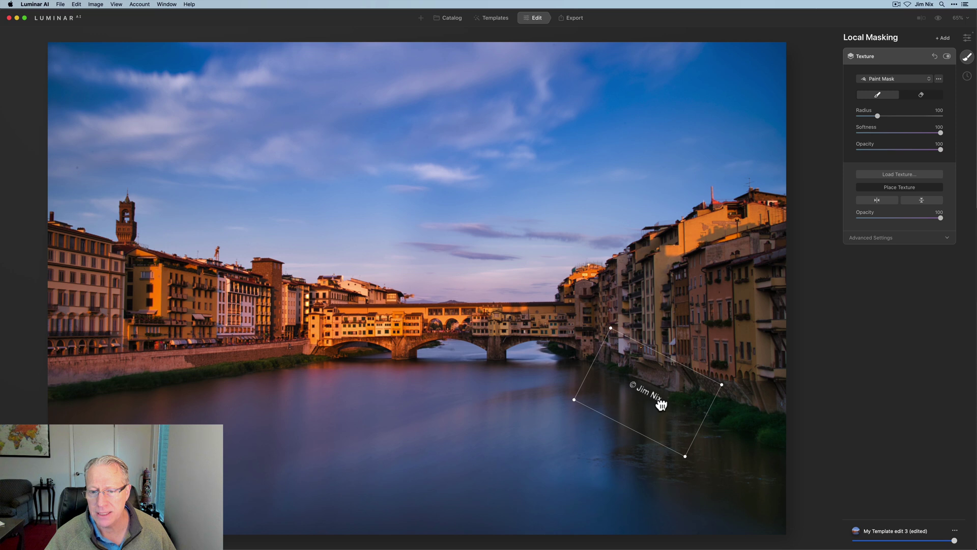
{"action": "left_click_drag", "start_coordinate": [583, 368], "coordinate": [580, 372]}
{"action": "left_click", "coordinate": [906, 187]}
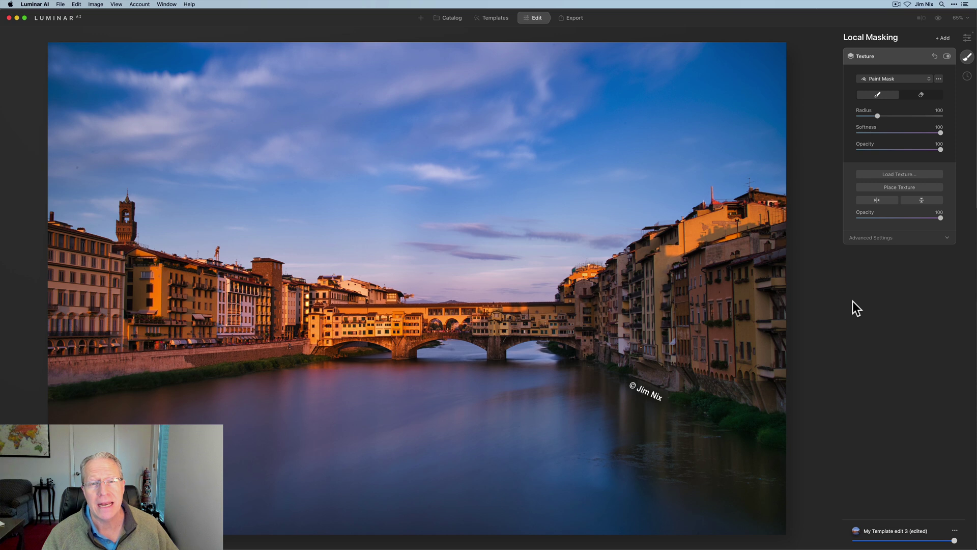
{"action": "left_click", "coordinate": [874, 238]}
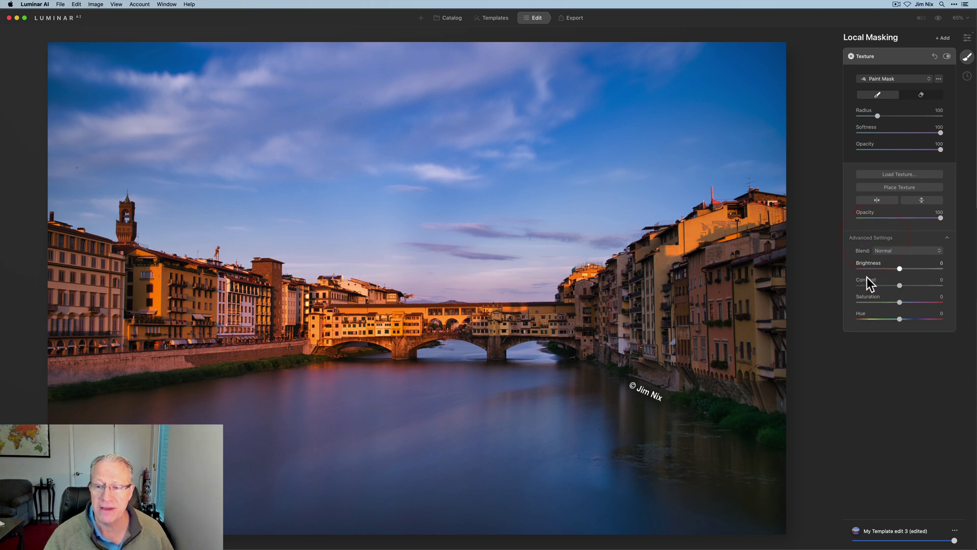
{"action": "left_click", "coordinate": [872, 238]}
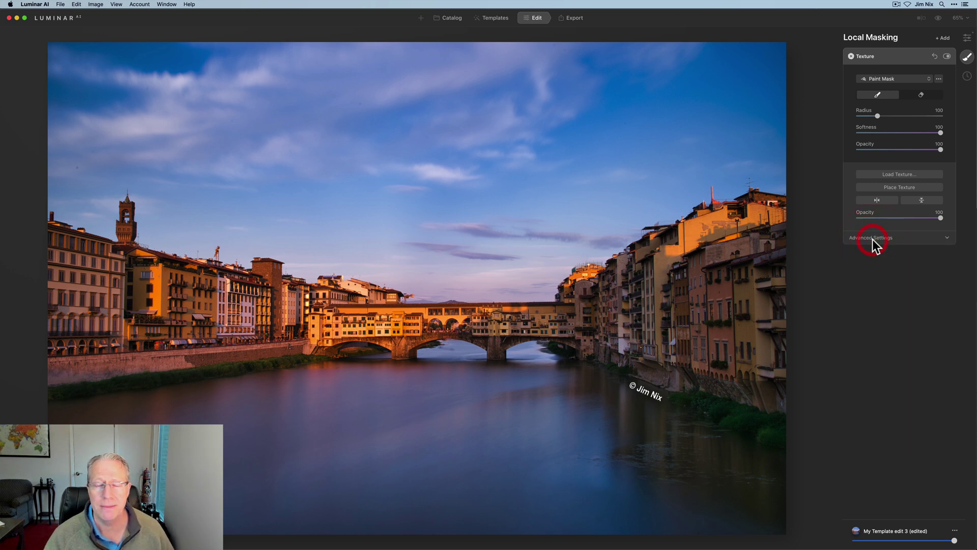